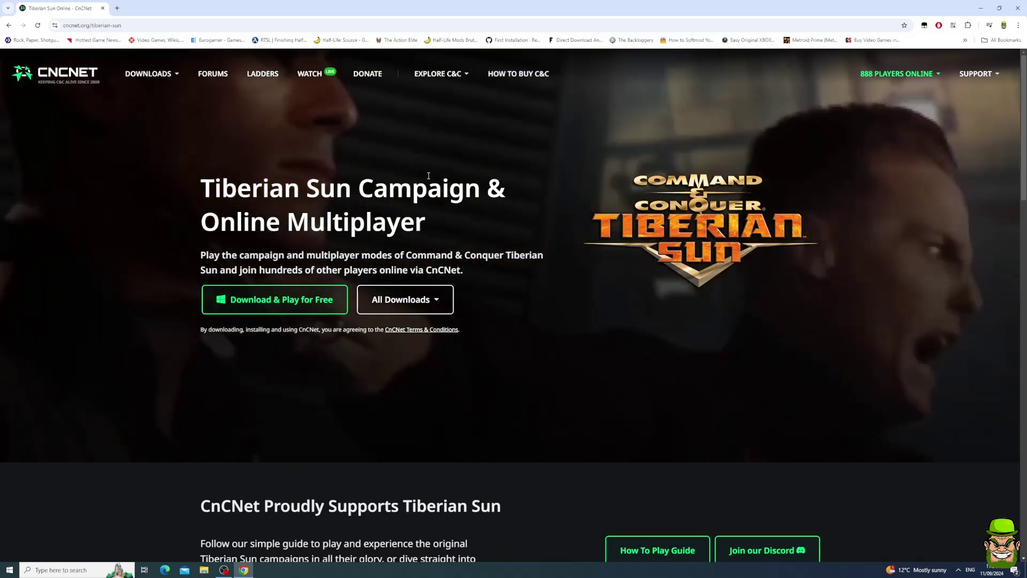
Download the Full Game (Windows) installer for Tiberian Sun, starting from the CnCNet page's list of all downloads.
click(437, 297)
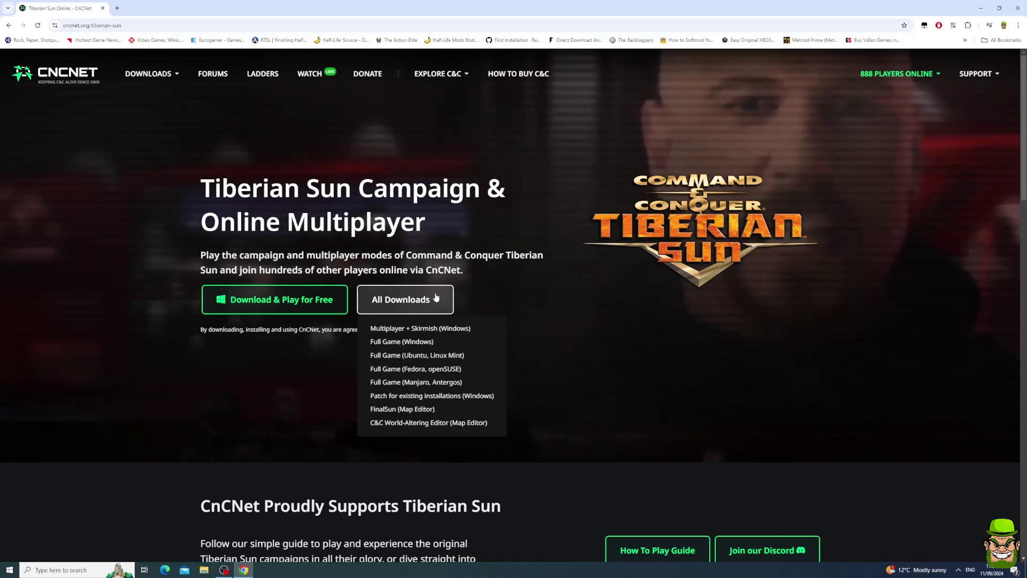
click(402, 345)
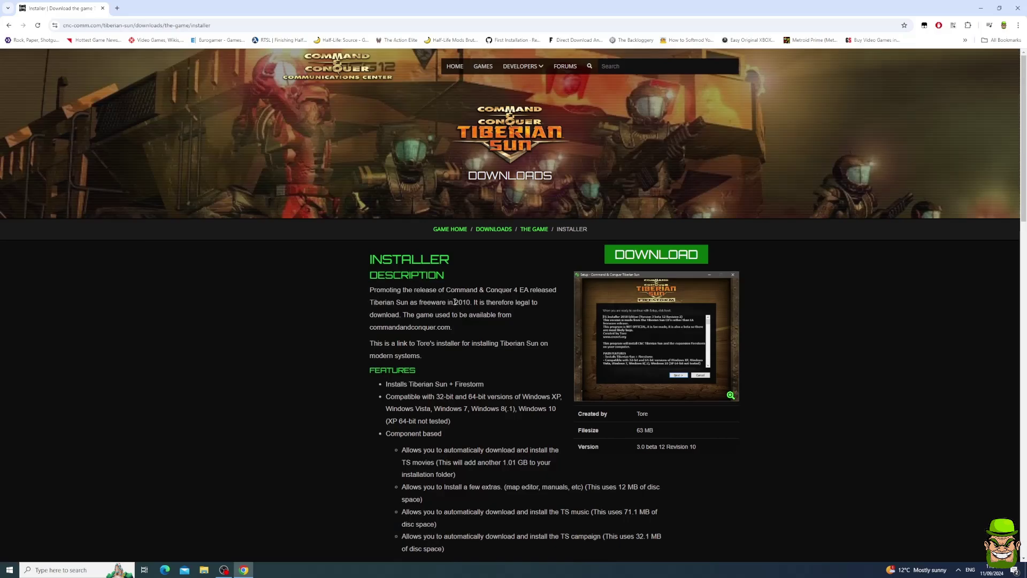
click(656, 254)
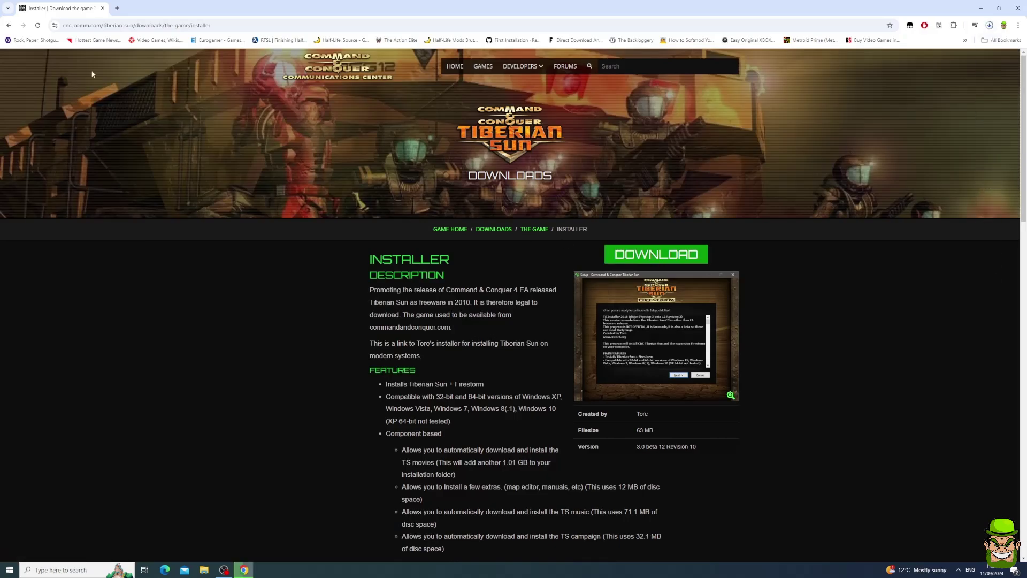
Return to the CnCNet Tiberian Sun page and download the patch for existing installations (Windows).
click(9, 27)
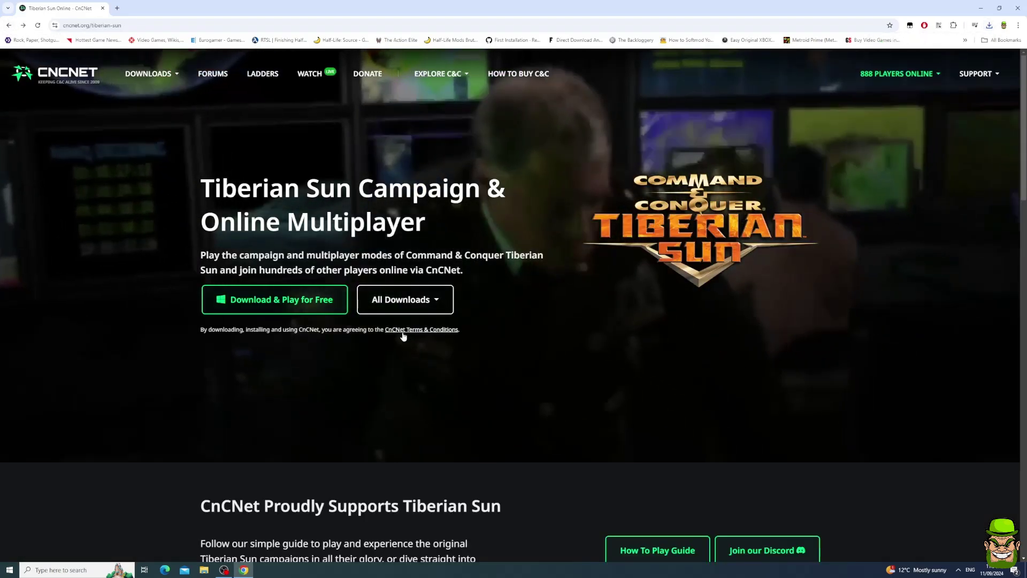
click(403, 300)
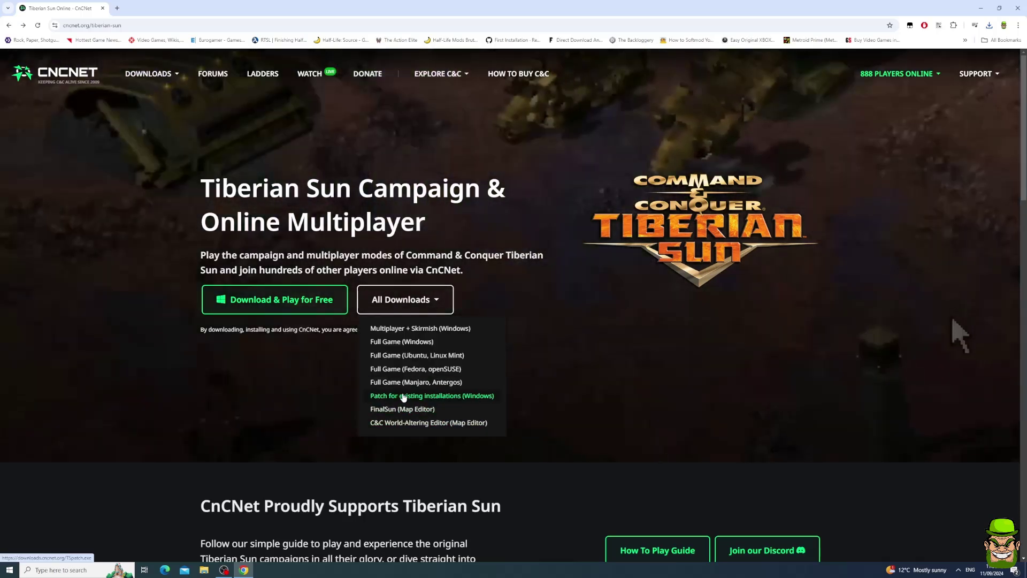
click(403, 396)
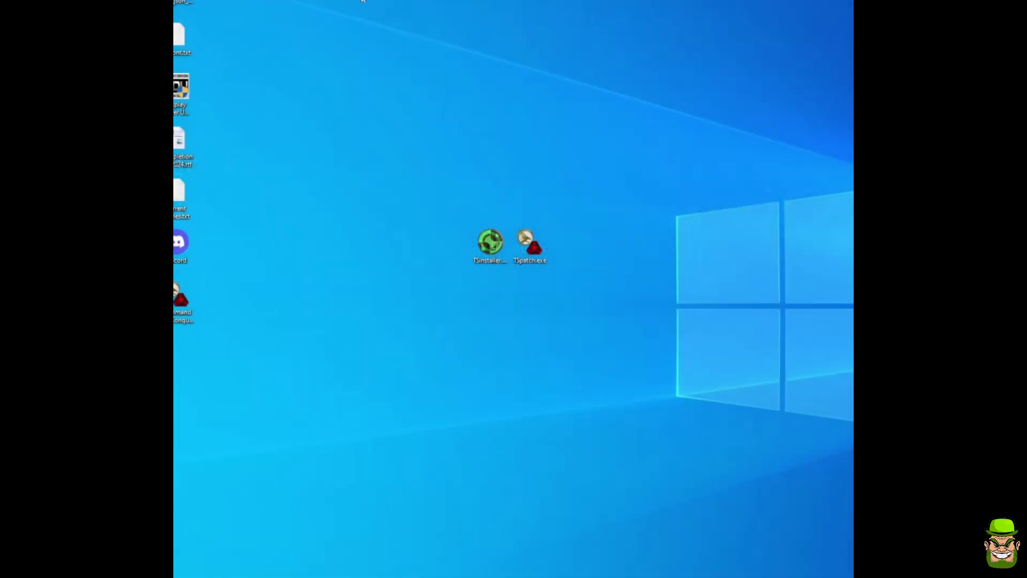
Run TSinstaller.exe from the desktop, allow it to make changes, and continue to the installation folder choice.
click(529, 245)
key(Left)
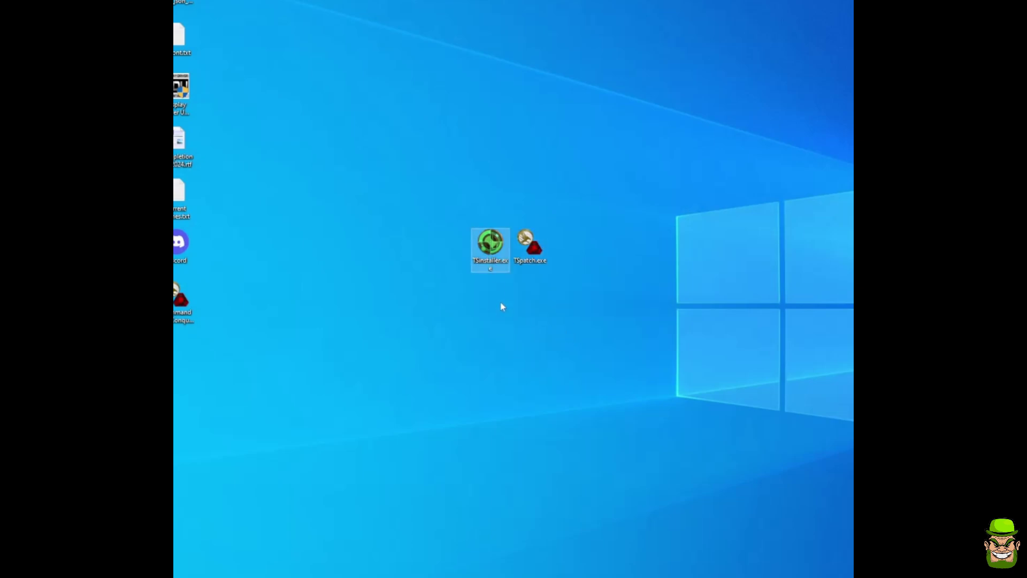
double_click(494, 244)
click(460, 361)
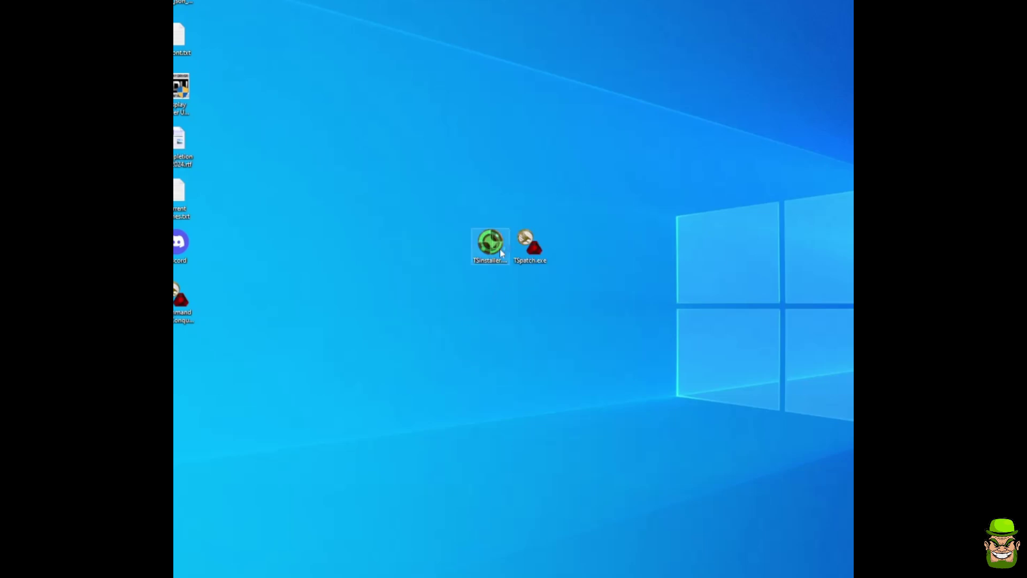
click(566, 360)
Use G:\SUN as the game's installation folder and continue to the additional tasks.
click(422, 263)
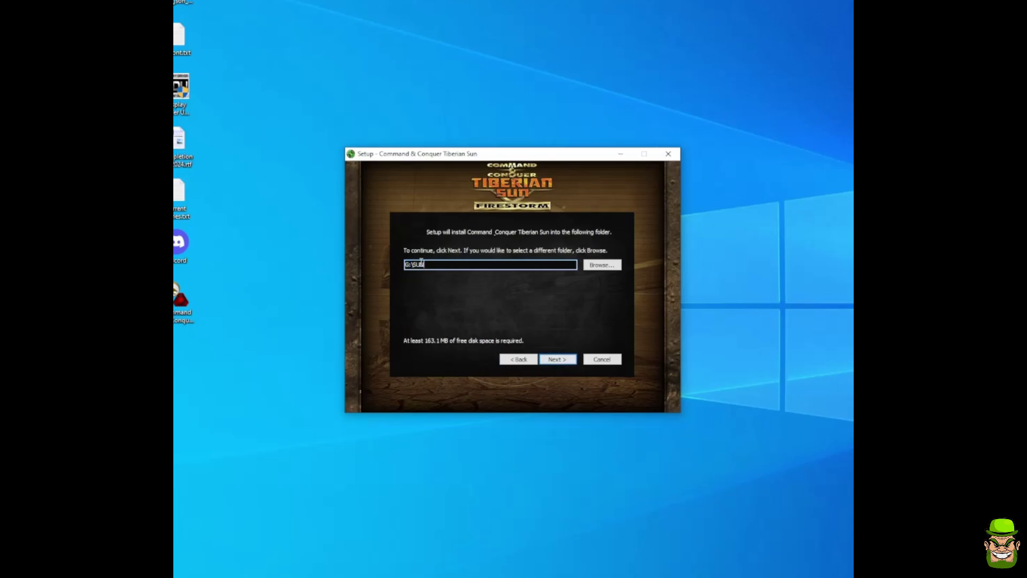
drag(445, 263, 351, 255)
click(428, 266)
click(564, 364)
Install the game with the missions, movies, music and extras, without shortcut icons or theme packs, and finish the setup.
click(498, 330)
click(442, 297)
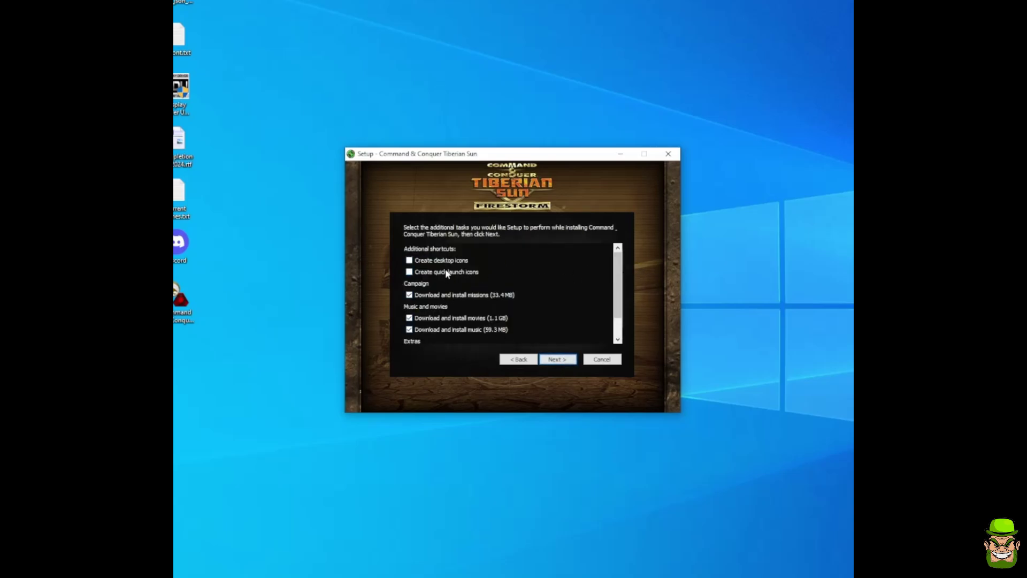
drag(615, 268, 422, 266)
scroll(617, 294, down, 1)
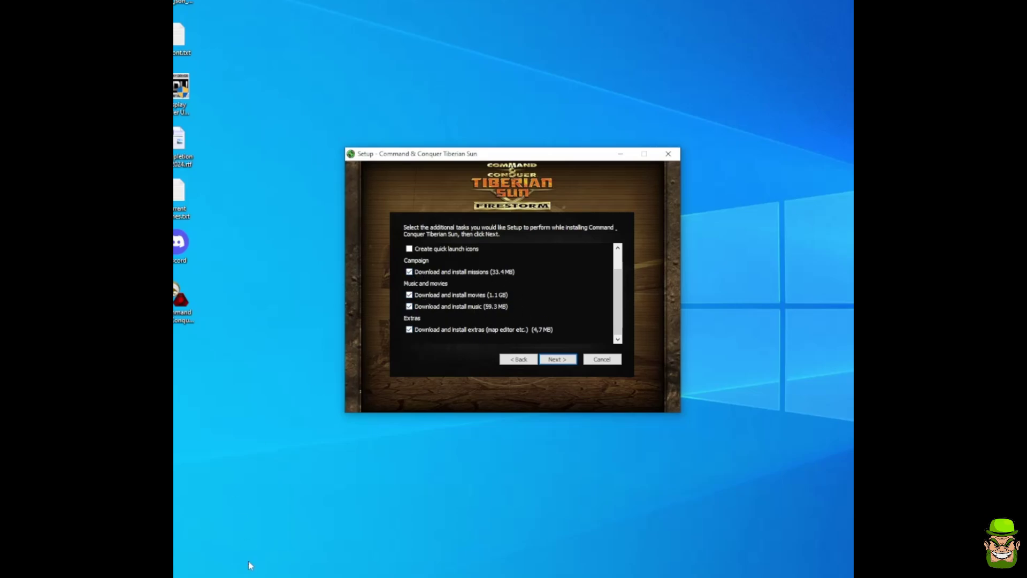
click(548, 347)
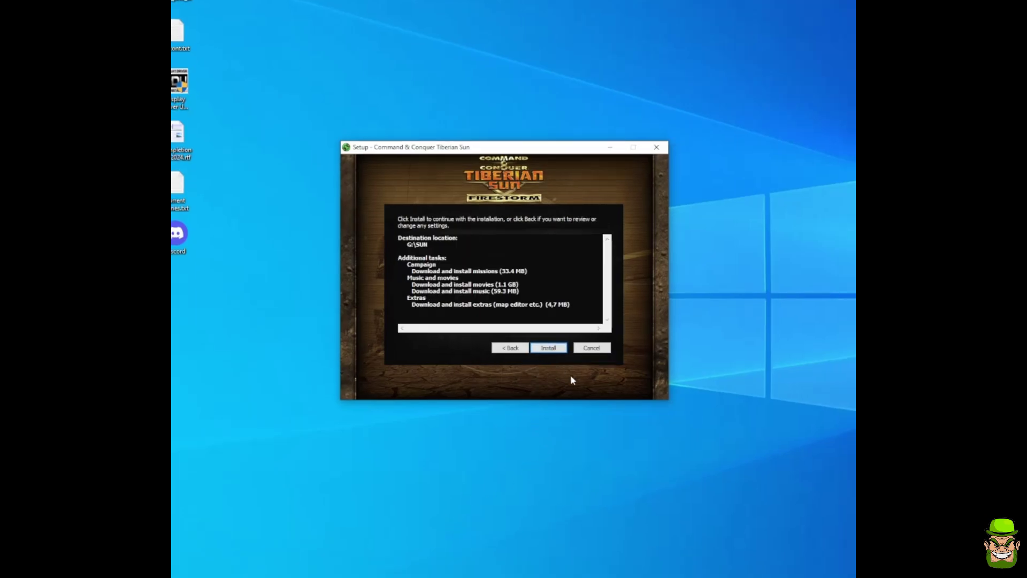
click(556, 348)
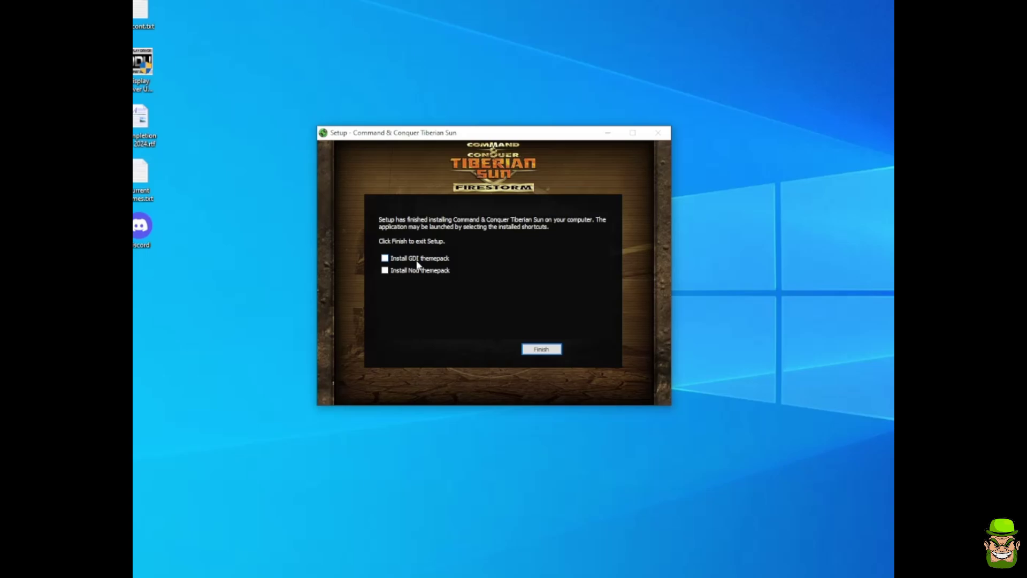
click(540, 350)
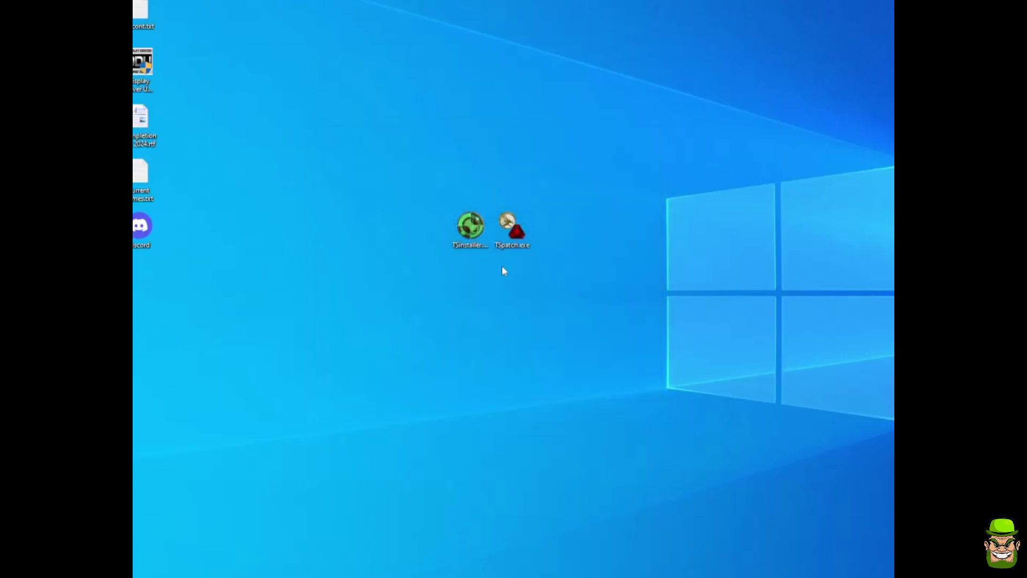
Run TSpatch.exe from the desktop with permission to make changes and accept its license agreement.
click(513, 236)
key(Return)
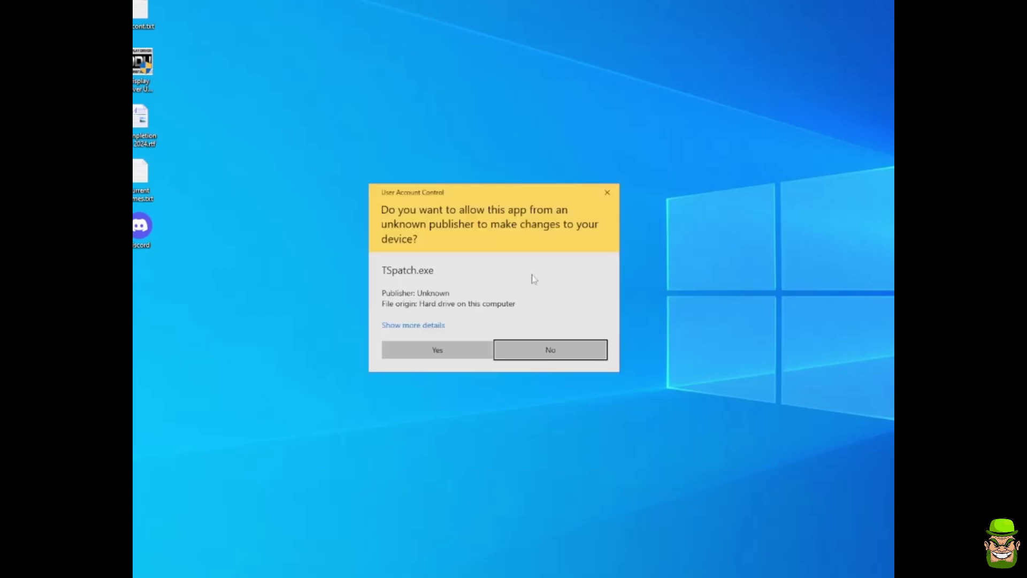
click(458, 353)
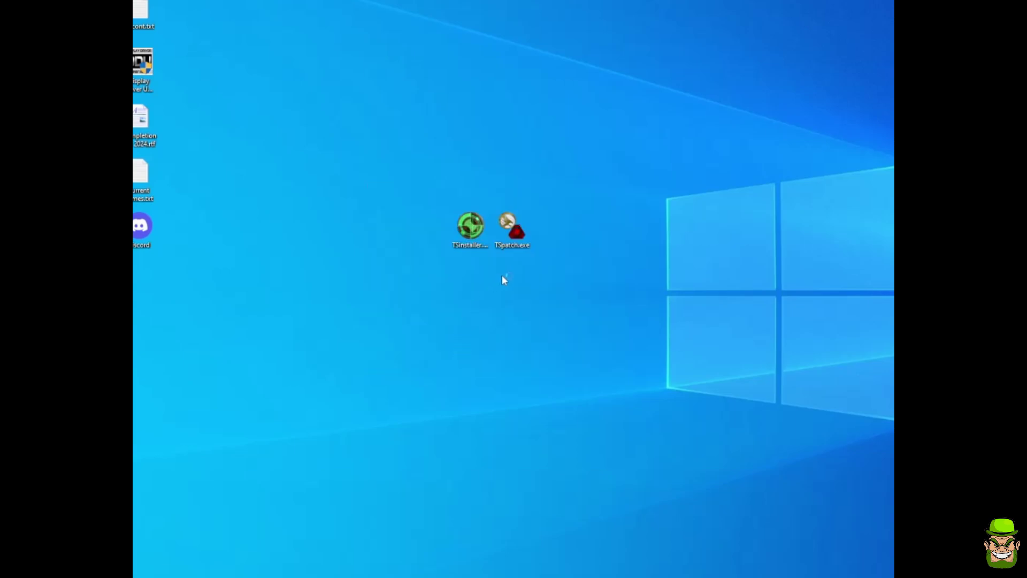
click(411, 319)
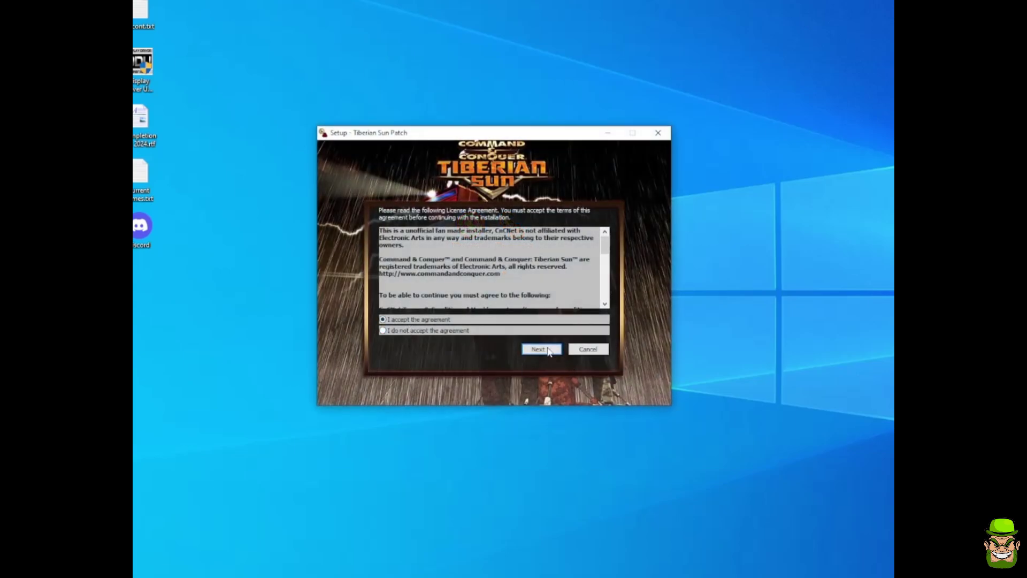
Install the Tiberian Sun Patch into the G:\SUN folder.
click(542, 349)
click(431, 251)
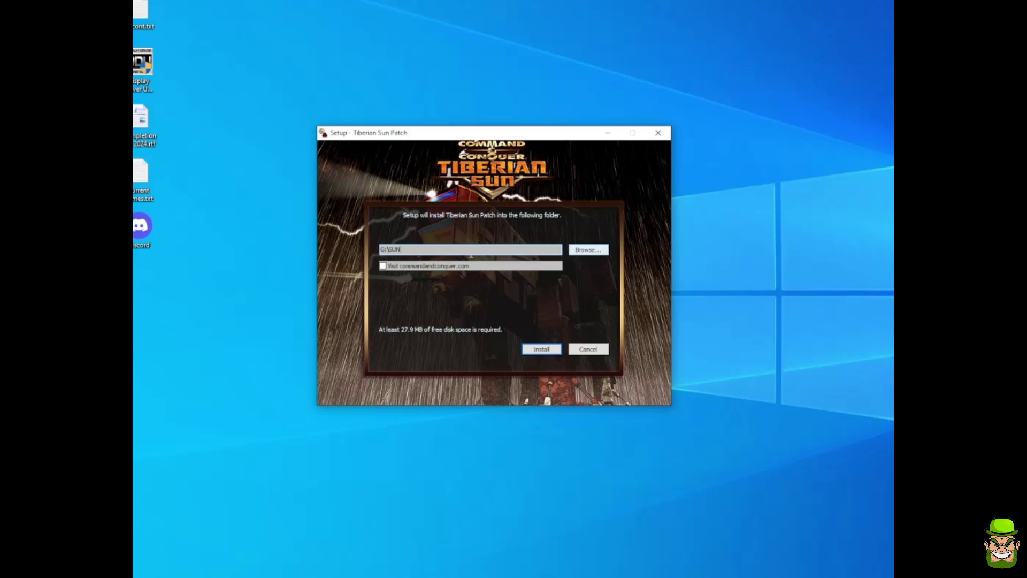
click(542, 350)
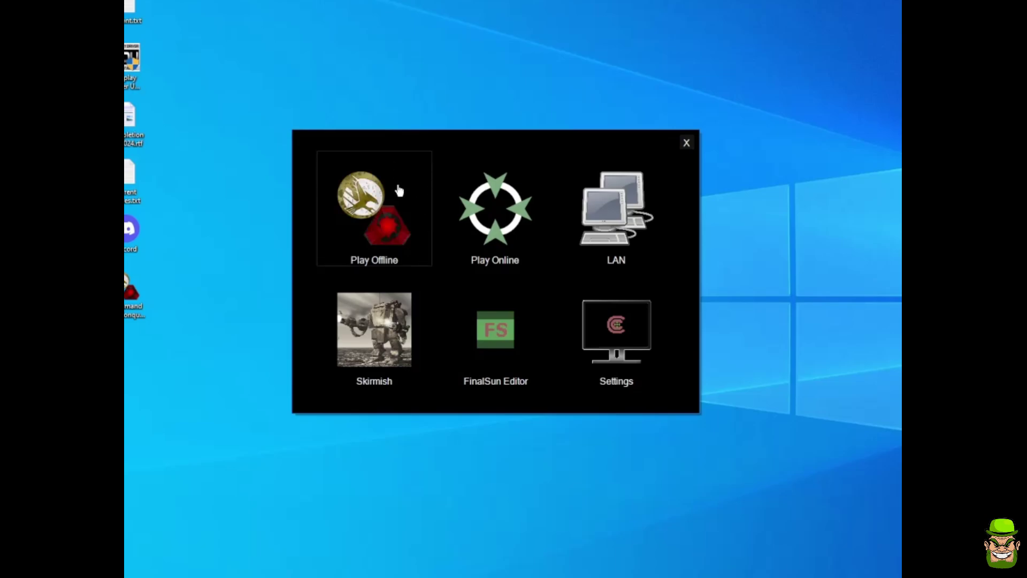
Set the game resolution to 640x480 in the Tiberian Sun launcher's settings, reviewing the other available resolutions.
click(609, 344)
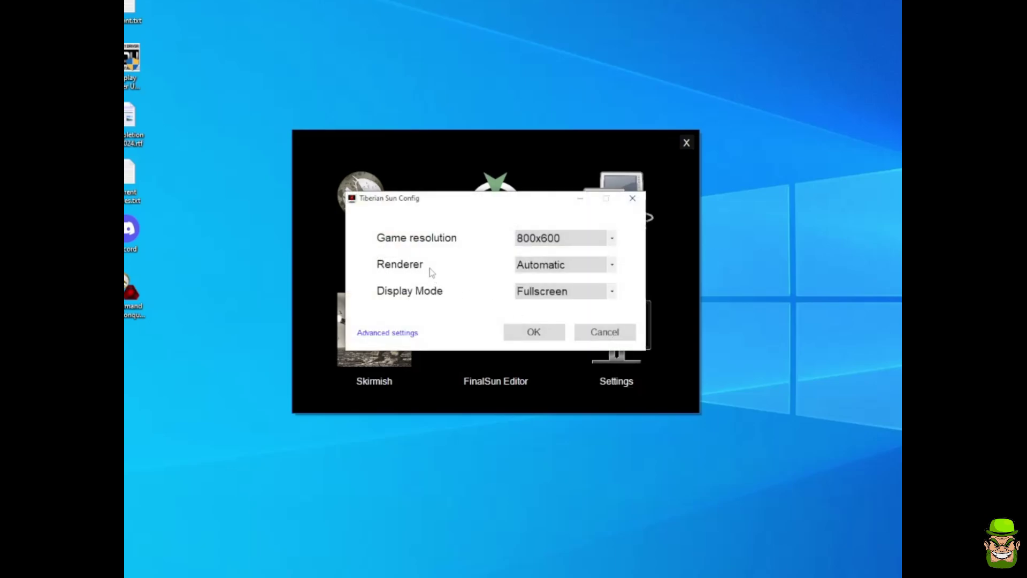
click(614, 242)
scroll(614, 258, up, 4)
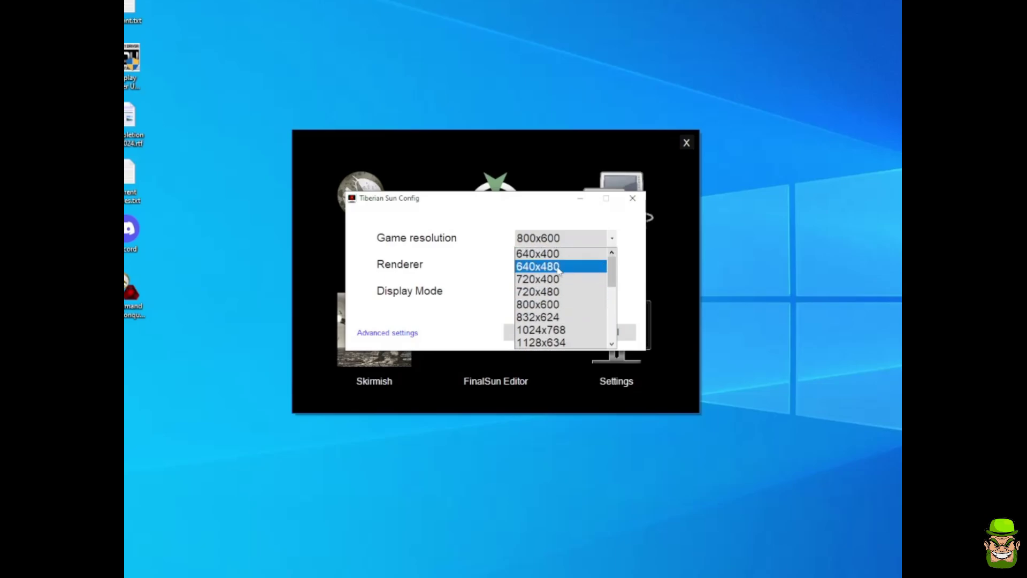
click(557, 266)
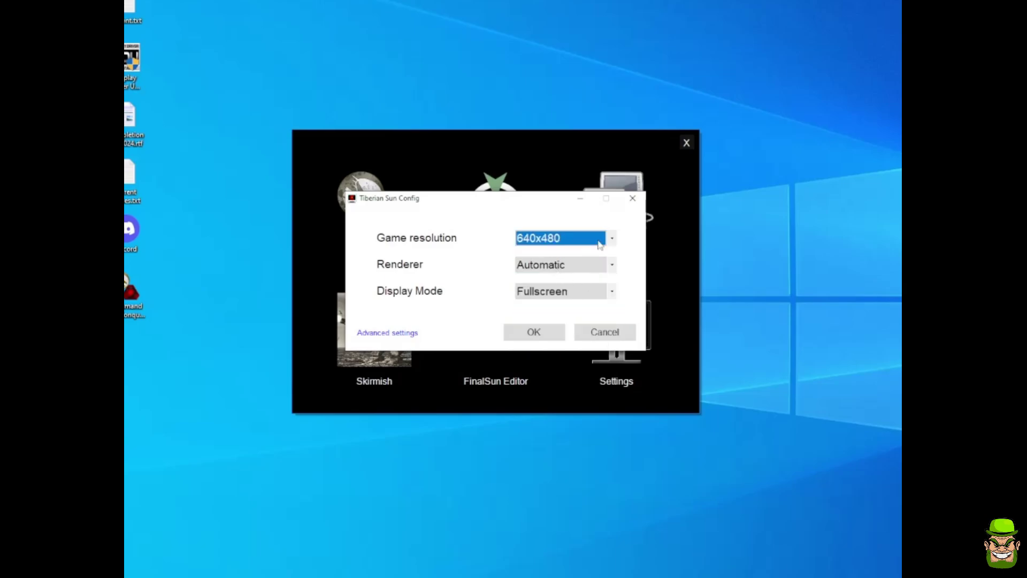
click(529, 242)
scroll(615, 278, down, 5)
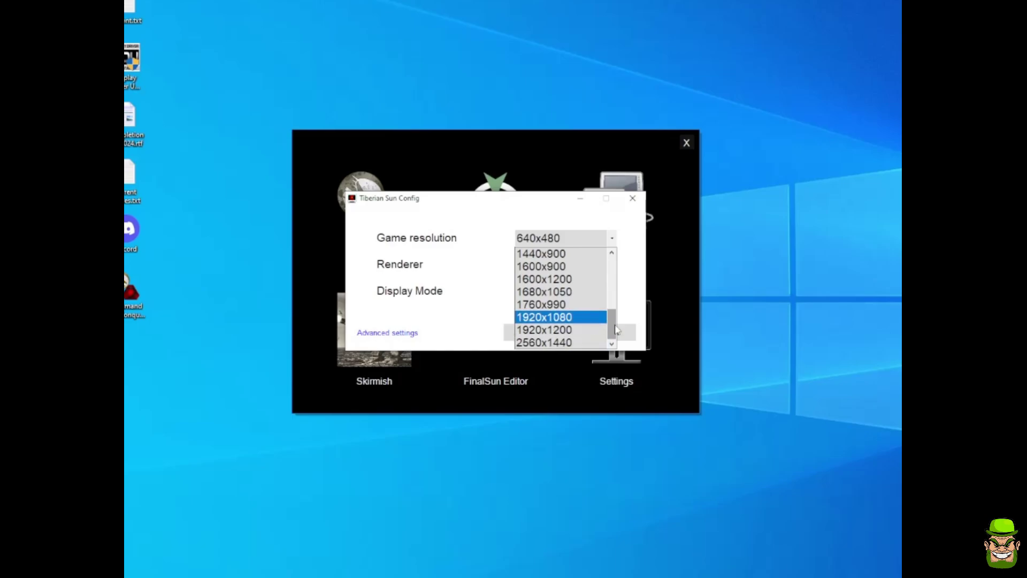
scroll(588, 267, up, 5)
click(588, 267)
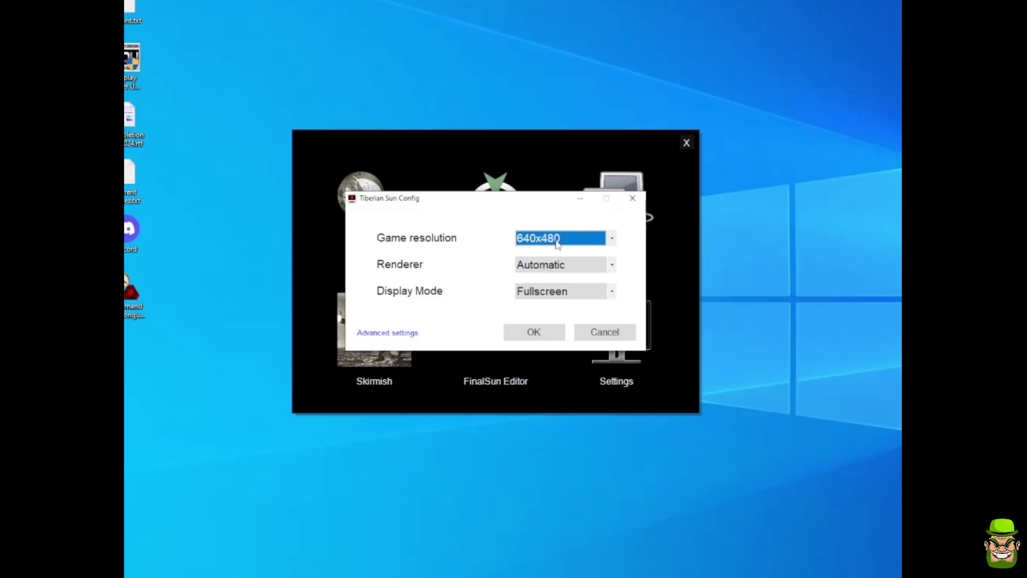
Raise the sound volume slightly in the advanced settings and apply the change.
click(403, 334)
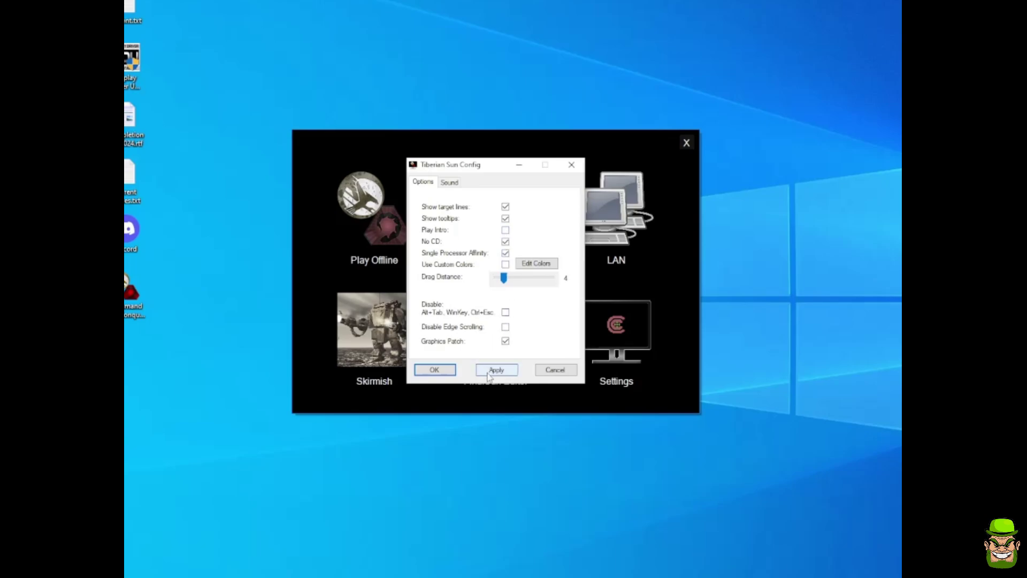
click(449, 182)
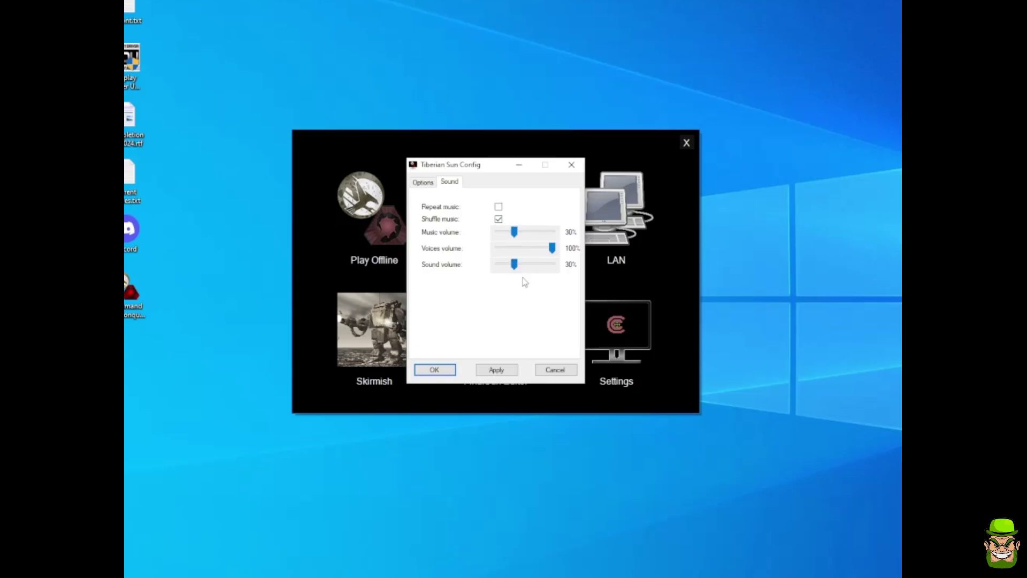
drag(515, 265, 519, 266)
click(496, 370)
click(449, 371)
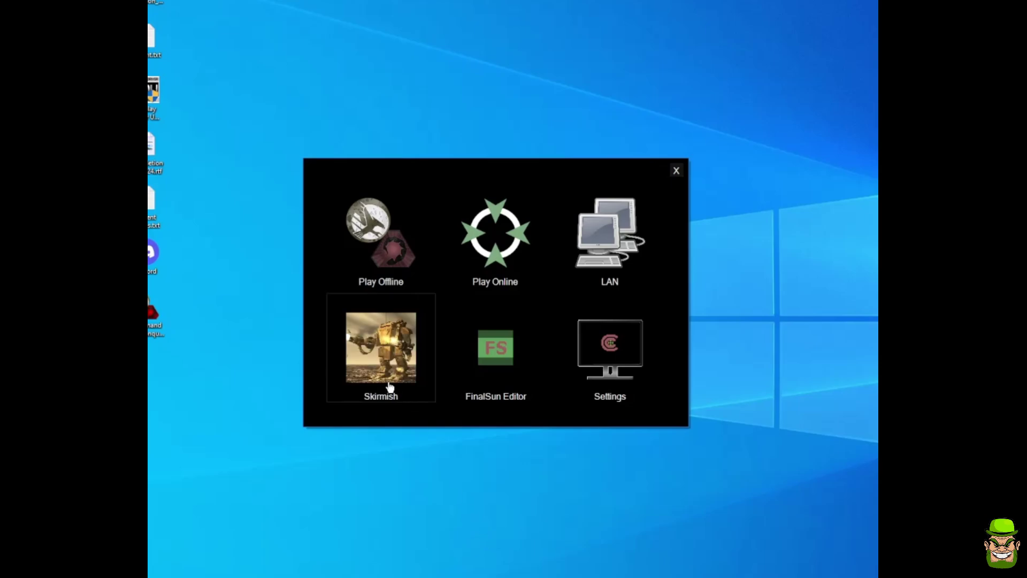
Open the Skirmish lobby to view its game options, and exit it again.
click(380, 353)
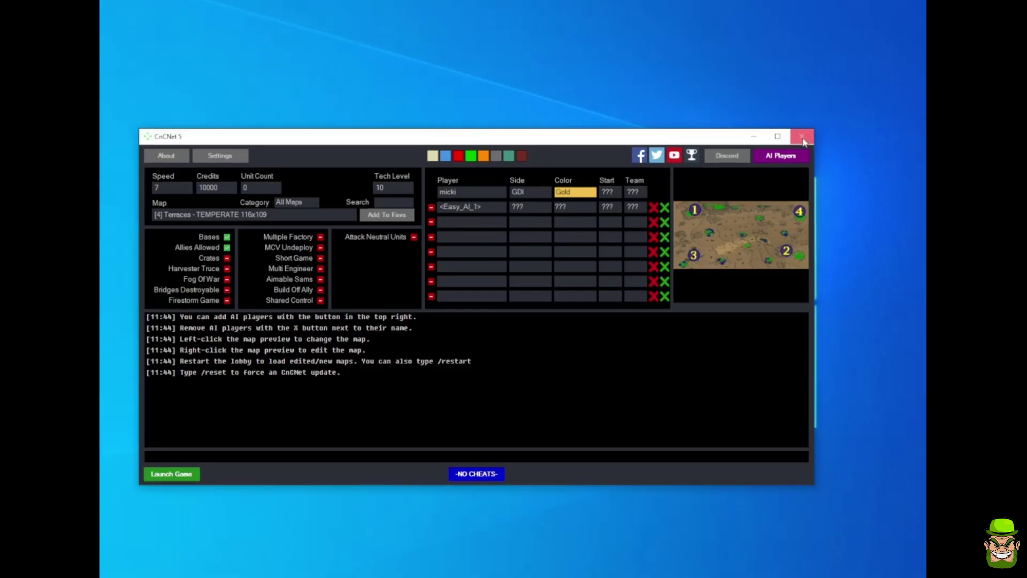
click(826, 116)
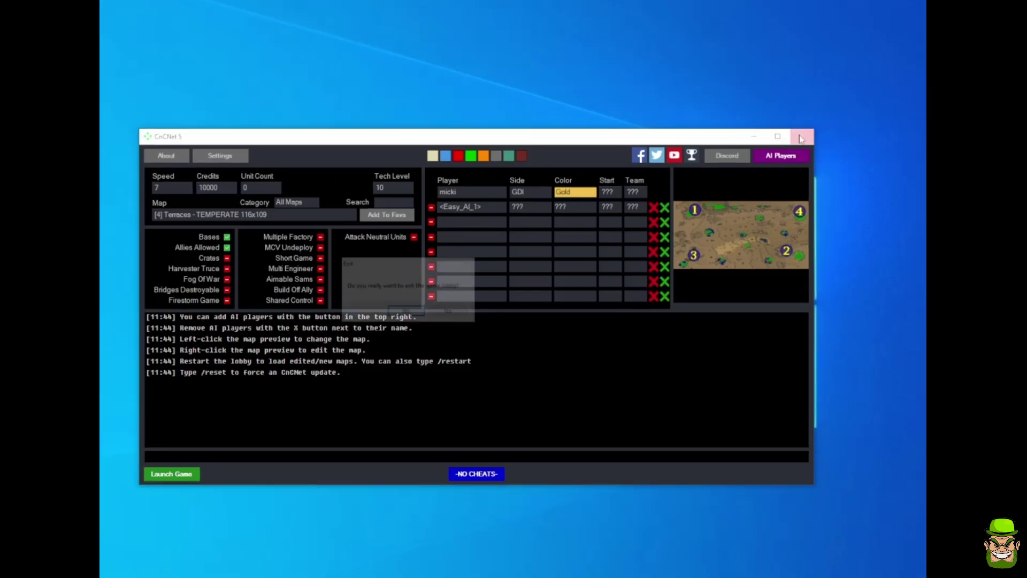
click(408, 312)
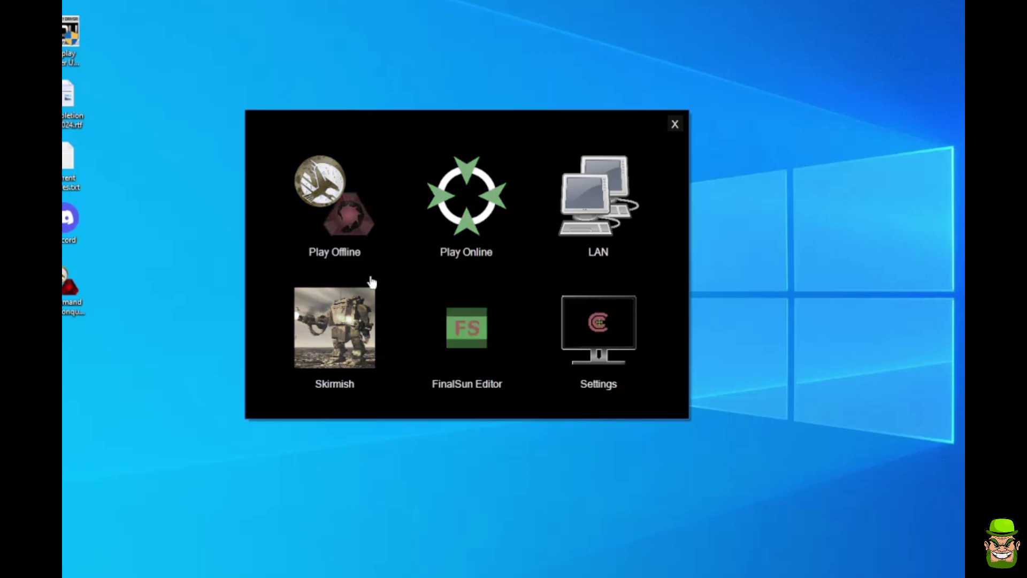
Launch base Tiberian Sun offline and start the Brotherhood of Nod Campaign - Deus ex Kane at Normal difficulty.
click(330, 225)
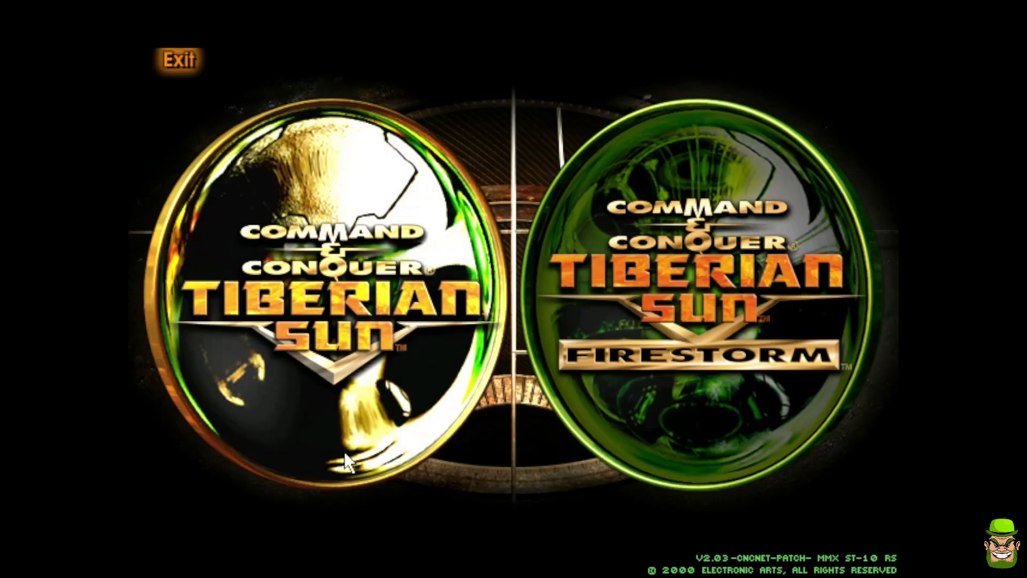
click(305, 481)
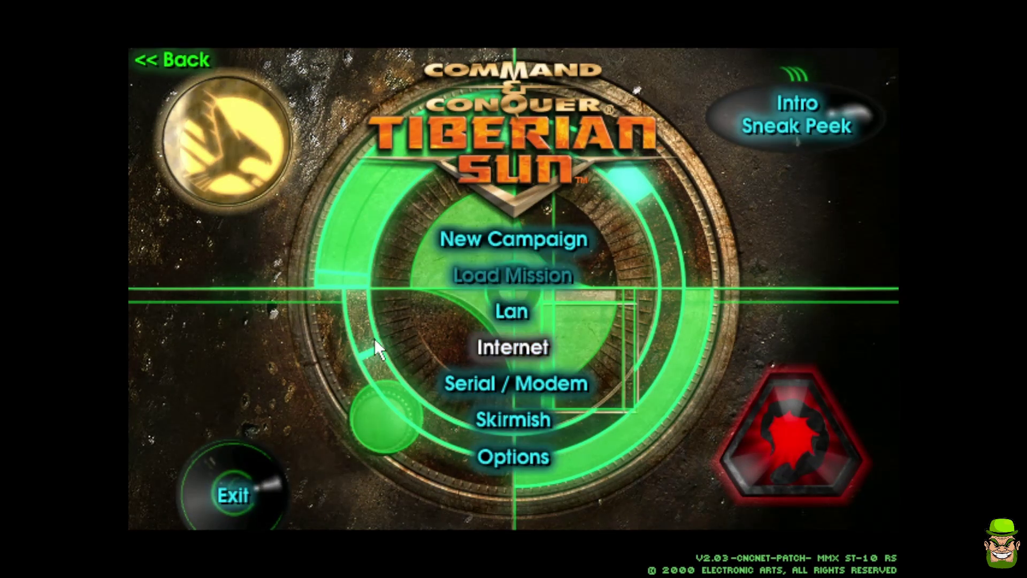
click(550, 235)
click(434, 303)
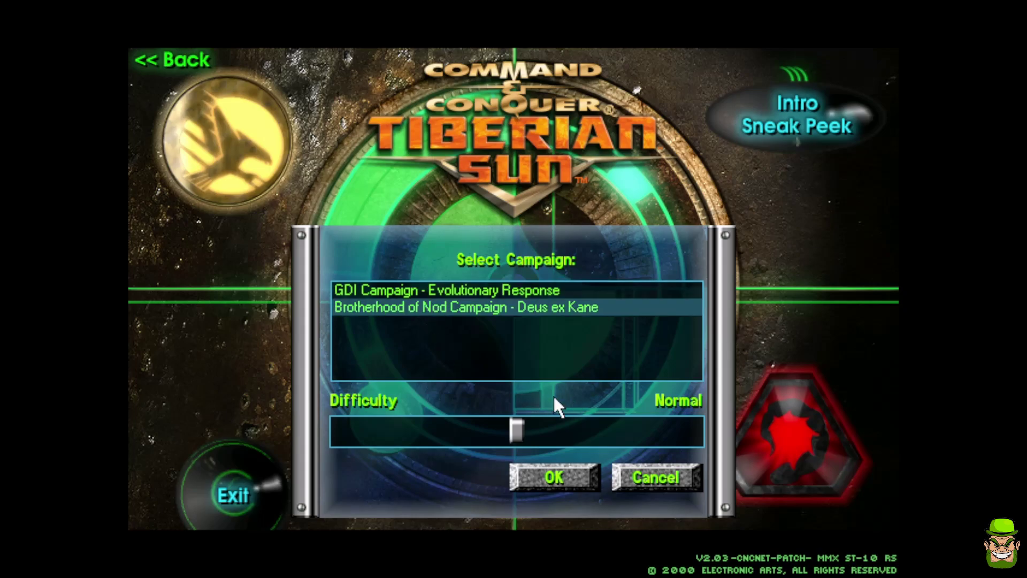
click(544, 484)
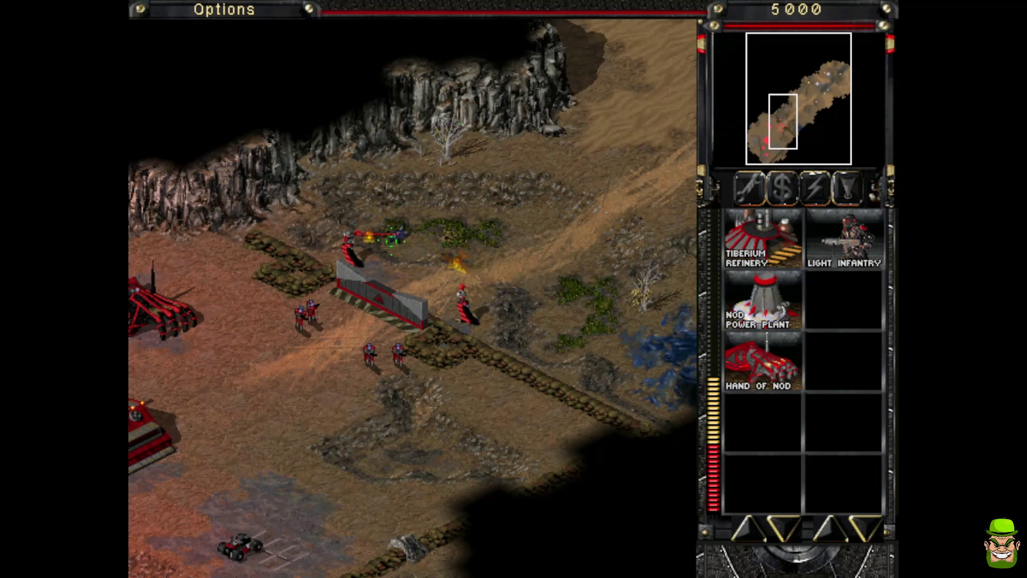
key(Left)
mouse_move(131, 556)
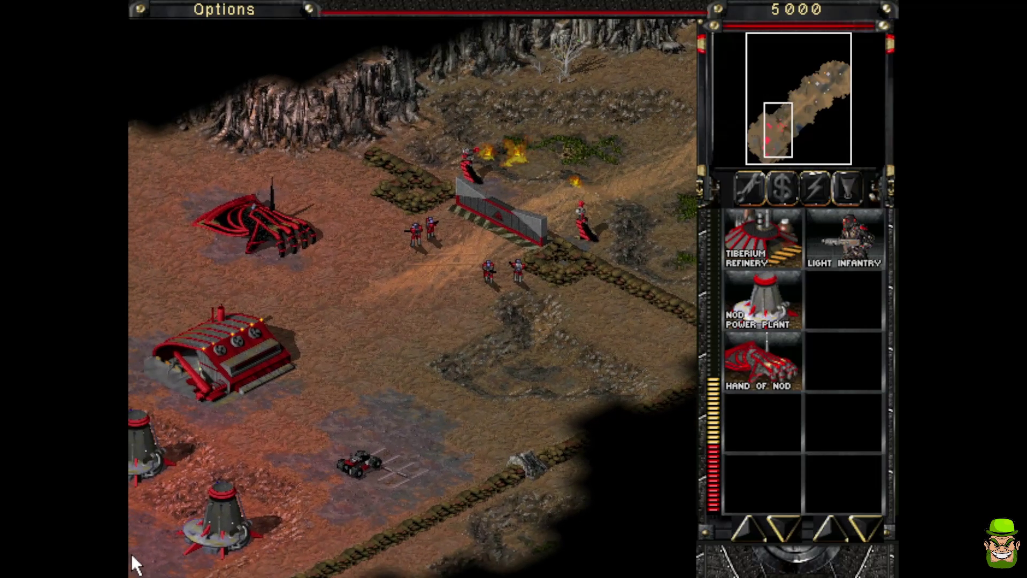
Queue a batch of Light Infantry for training at the Hand of Nod.
click(868, 214)
click(865, 217)
click(865, 217)
click(859, 220)
click(859, 220)
Send the Nod buggy from the base's paved area to the ground just inside the gate.
mouse_move(131, 257)
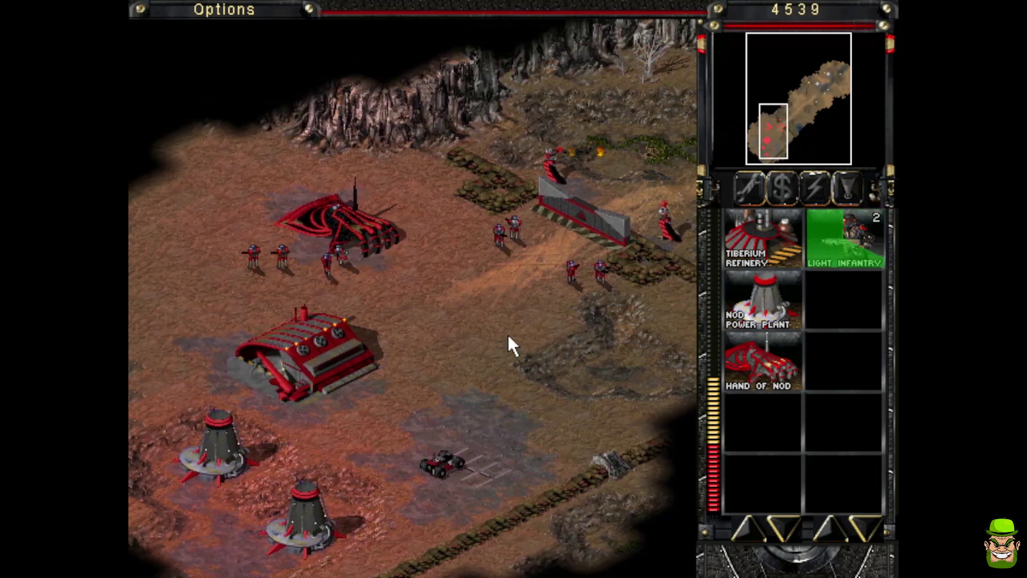
click(440, 463)
click(527, 284)
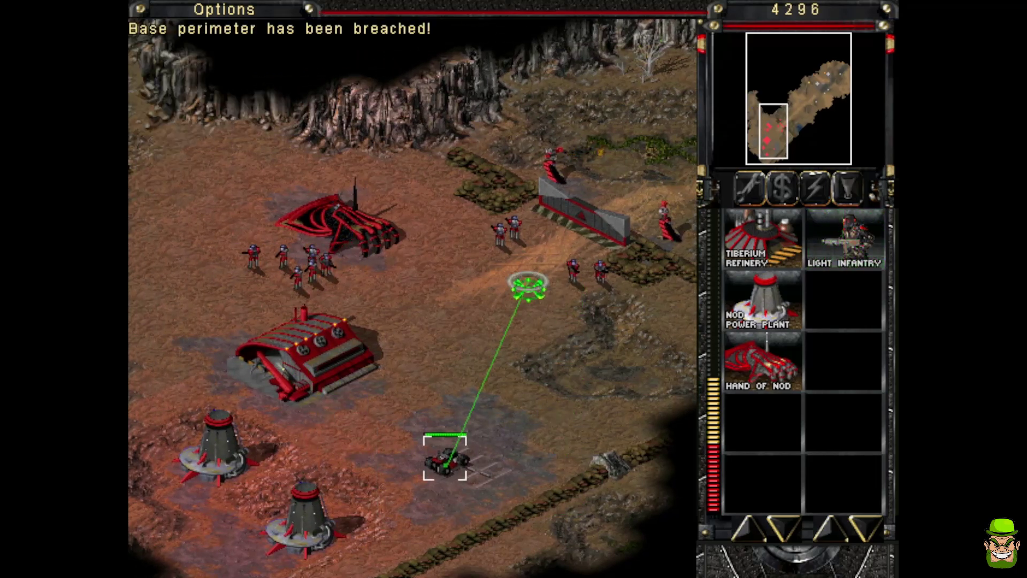
Group the newly trained infantry near the Hand of Nod and send them to defend the power plants against the intruding enemy vehicle.
mouse_move(133, 305)
drag(289, 235, 390, 286)
click(201, 409)
drag(239, 168, 385, 294)
click(236, 432)
right_click(540, 364)
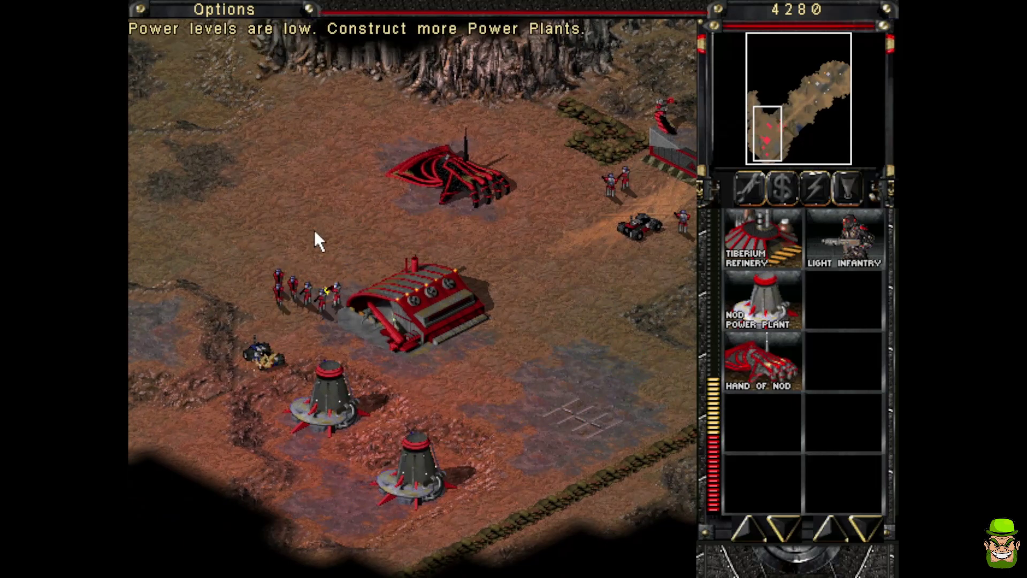
drag(212, 278, 345, 320)
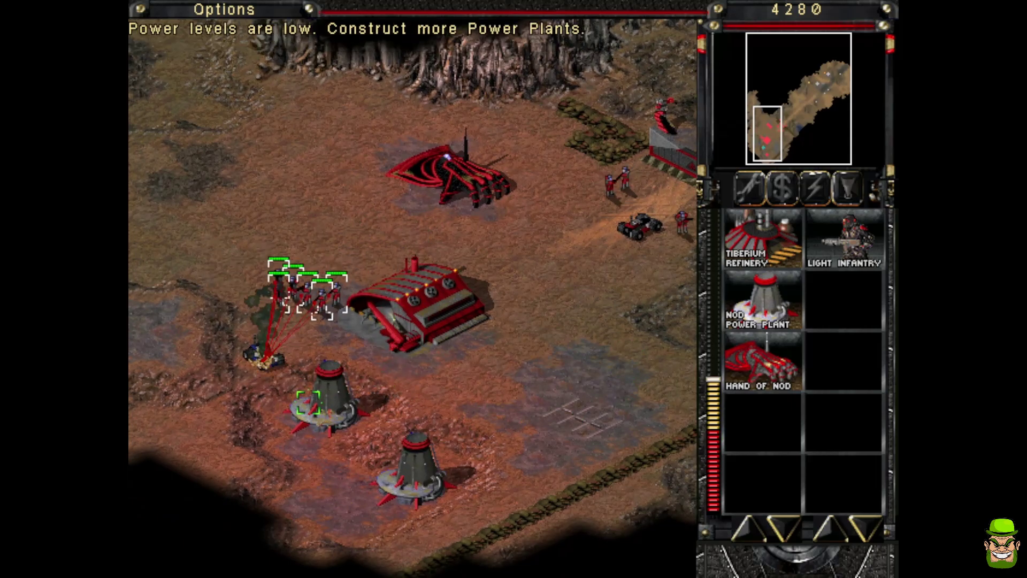
Start repairing the damaged Nod power plant nearest the infantry squad.
click(476, 378)
click(756, 199)
click(303, 393)
Pause the mission and open the in-game Game Controls settings.
key(Escape)
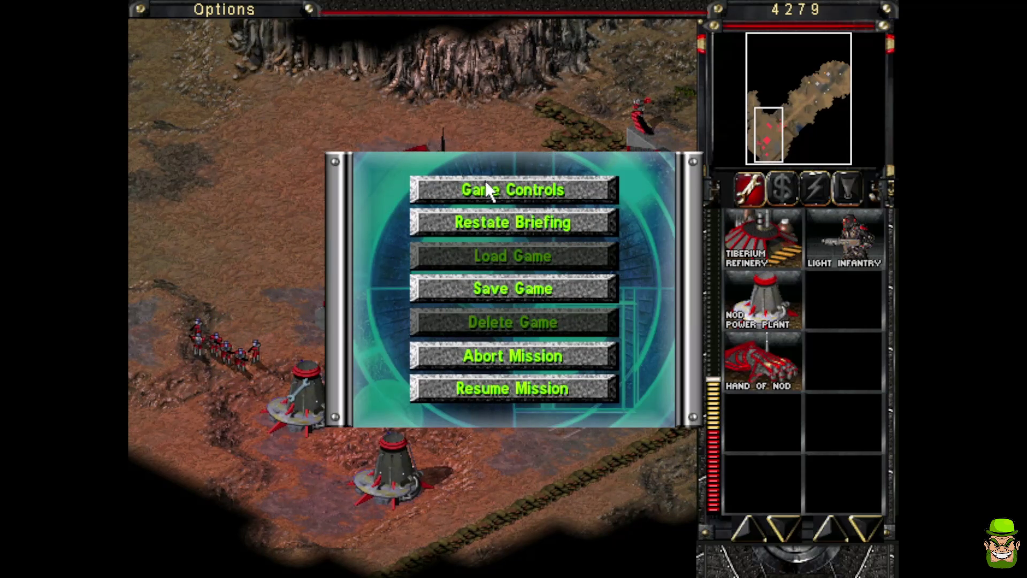
click(464, 185)
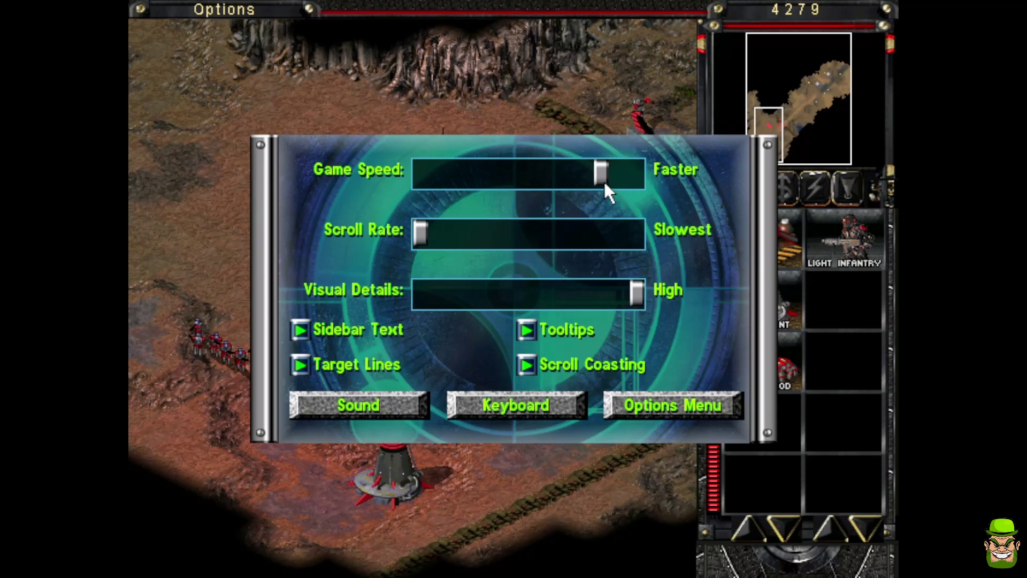